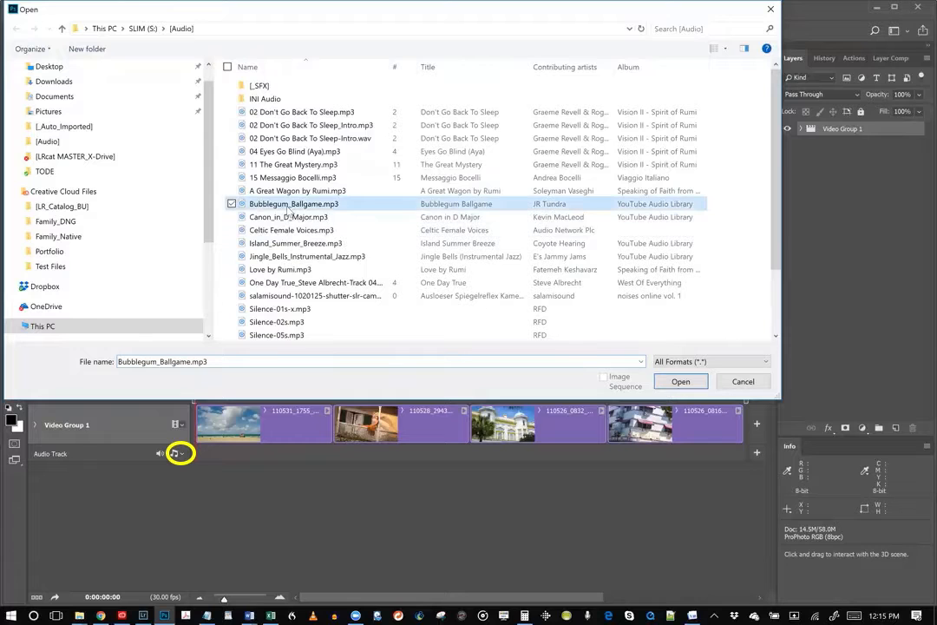
Add Bubblegum_Ballgame.mp3 to the audio track and play the slideshow with its music.
{"action": "left_click", "coordinate": [677, 383]}
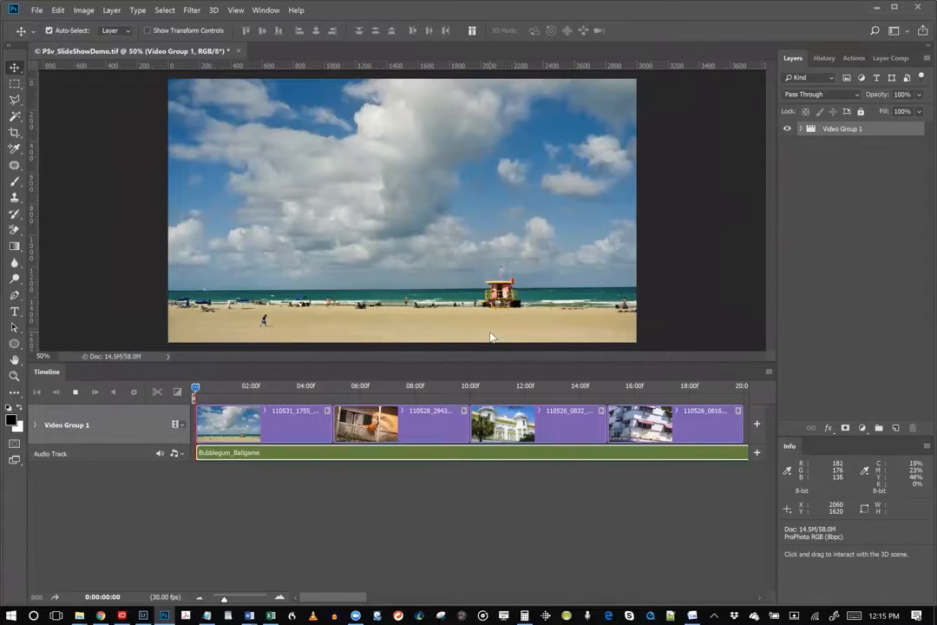
{"action": "key", "text": "space"}
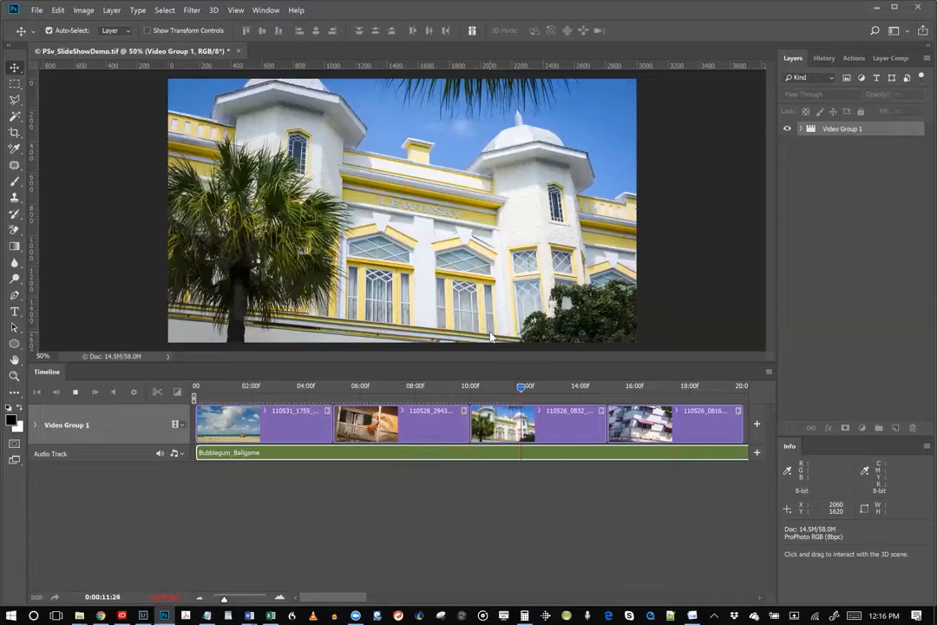
{"action": "key", "text": "space"}
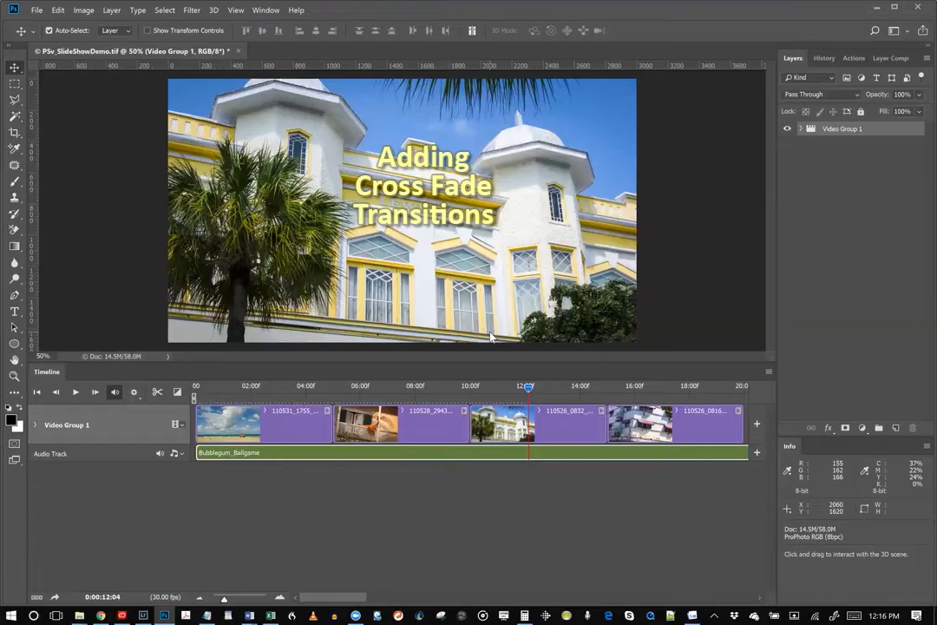
Apply 2-second Cross Fade transitions between all four photo clips in Video Group 1.
{"action": "left_click", "coordinate": [178, 395]}
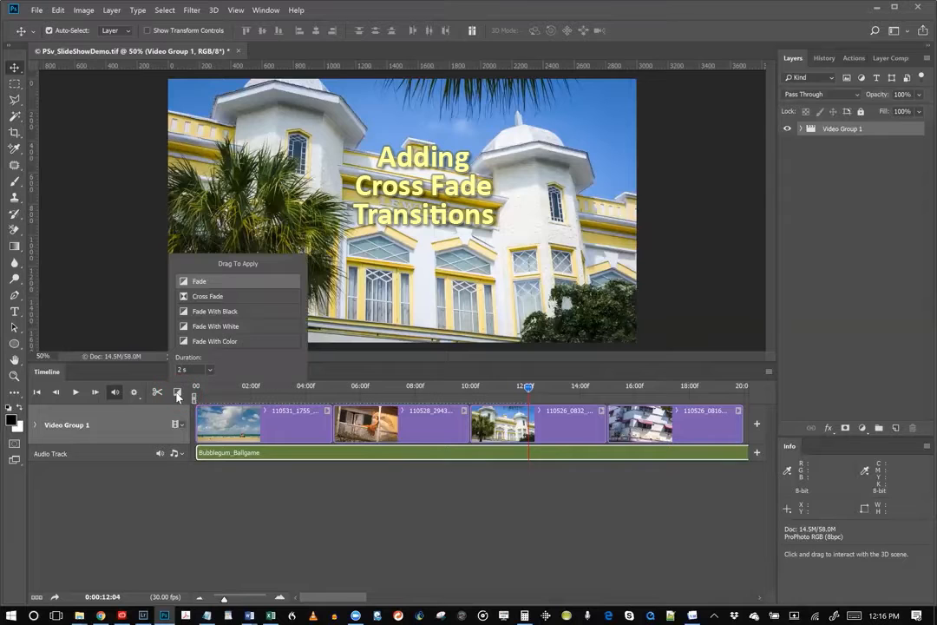
{"action": "left_click", "coordinate": [204, 296]}
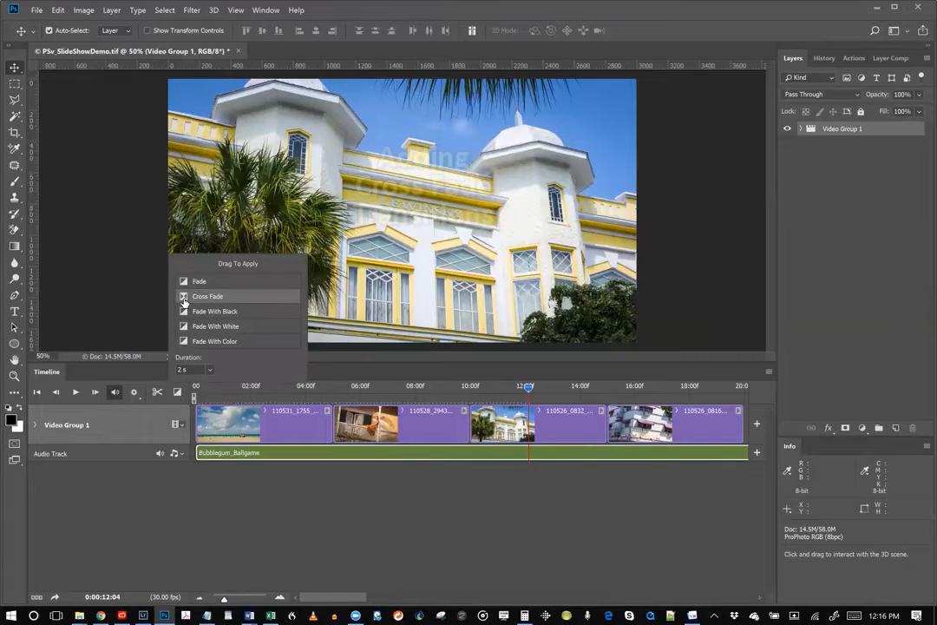
{"action": "left_click_drag", "start_coordinate": [220, 328], "coordinate": [322, 420]}
{"action": "left_click_drag", "start_coordinate": [208, 296], "coordinate": [388, 421]}
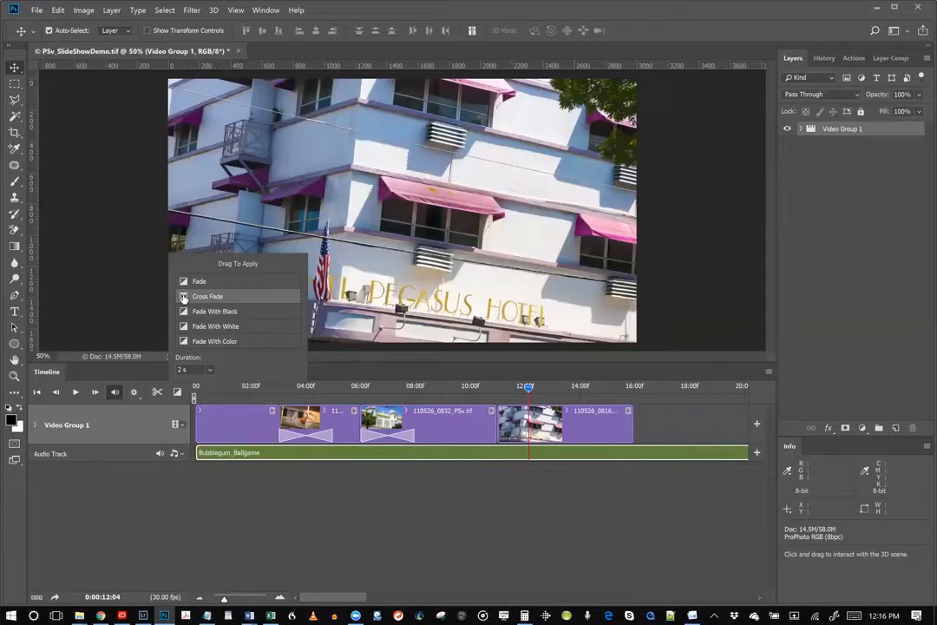
{"action": "left_click_drag", "start_coordinate": [186, 297], "coordinate": [486, 429]}
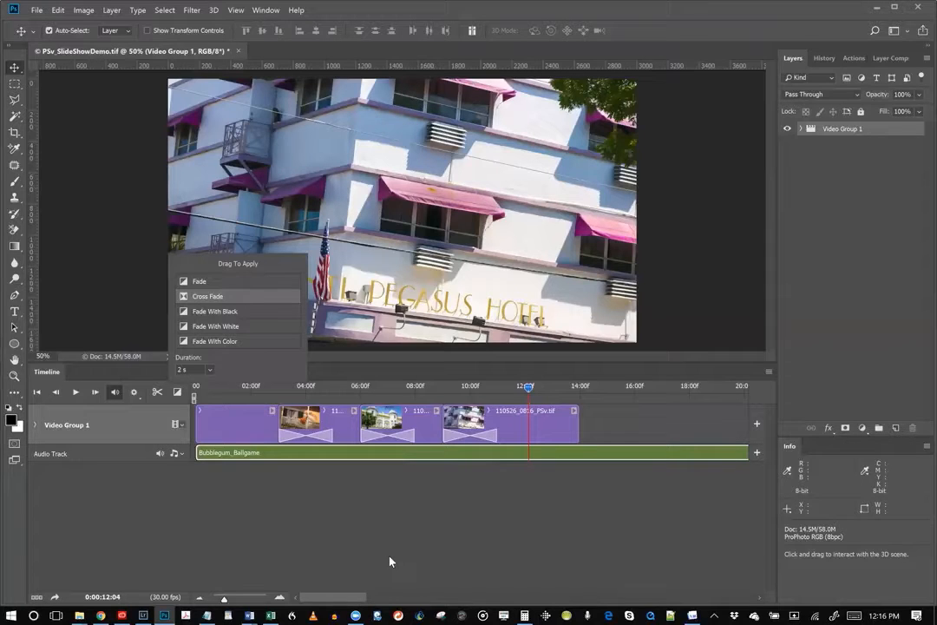
Play the slideshow from 0:00:02:00 to check the cross fades, and replay its opening from the start.
{"action": "left_click_drag", "start_coordinate": [529, 387], "coordinate": [239, 396]}
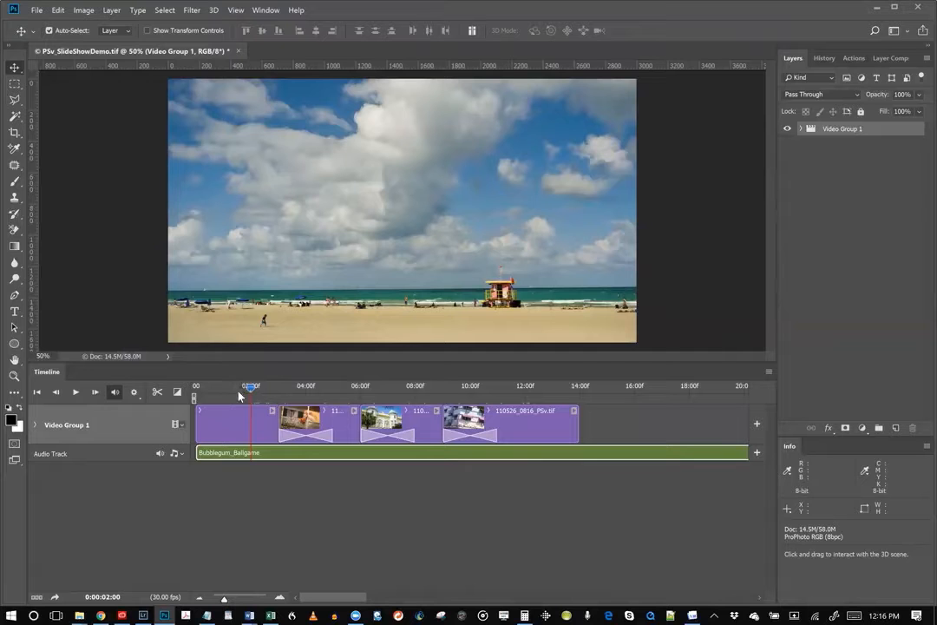
{"action": "key", "text": "space"}
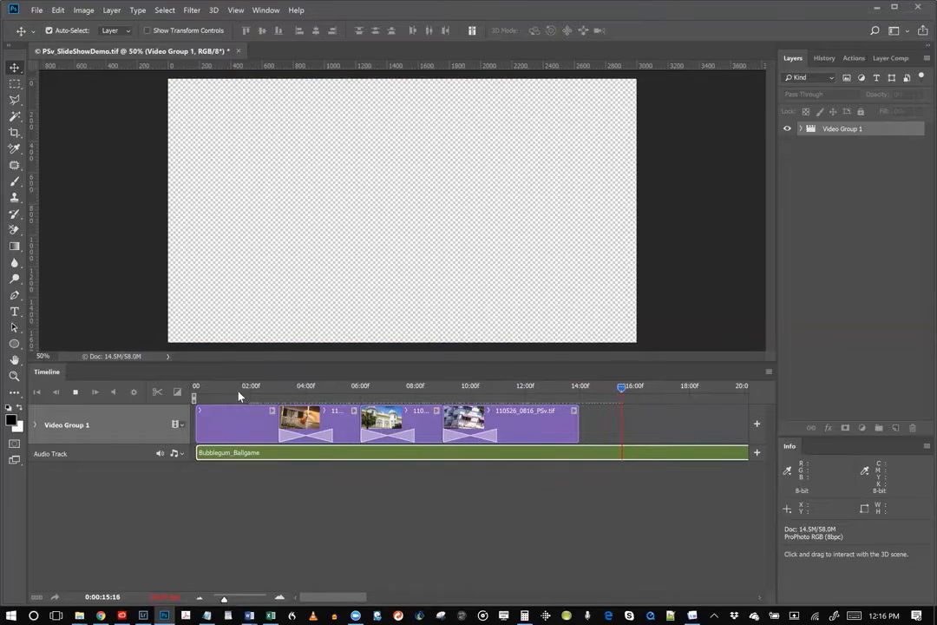
{"action": "key", "text": "space"}
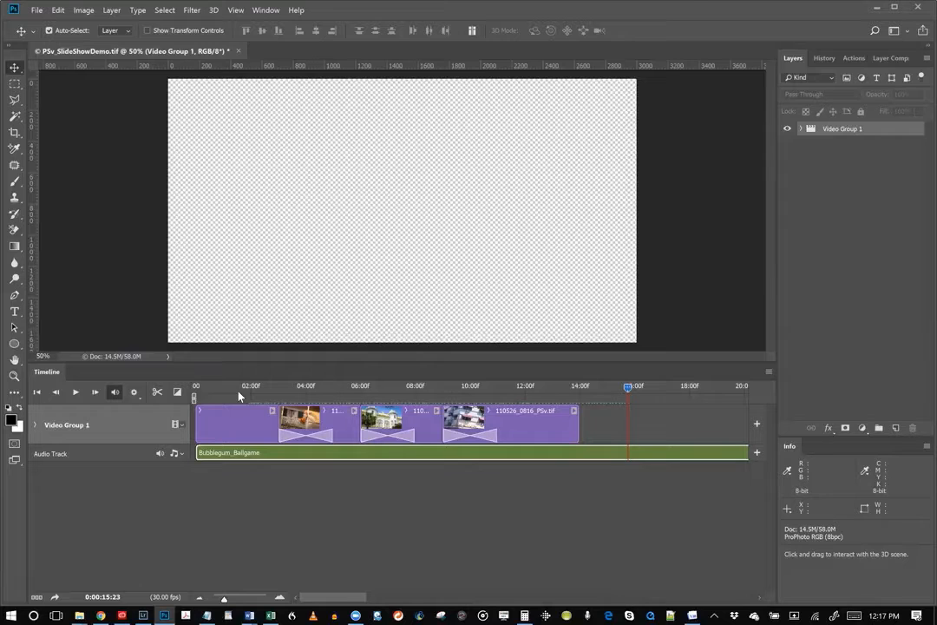
{"action": "left_click_drag", "start_coordinate": [627, 388], "coordinate": [189, 401]}
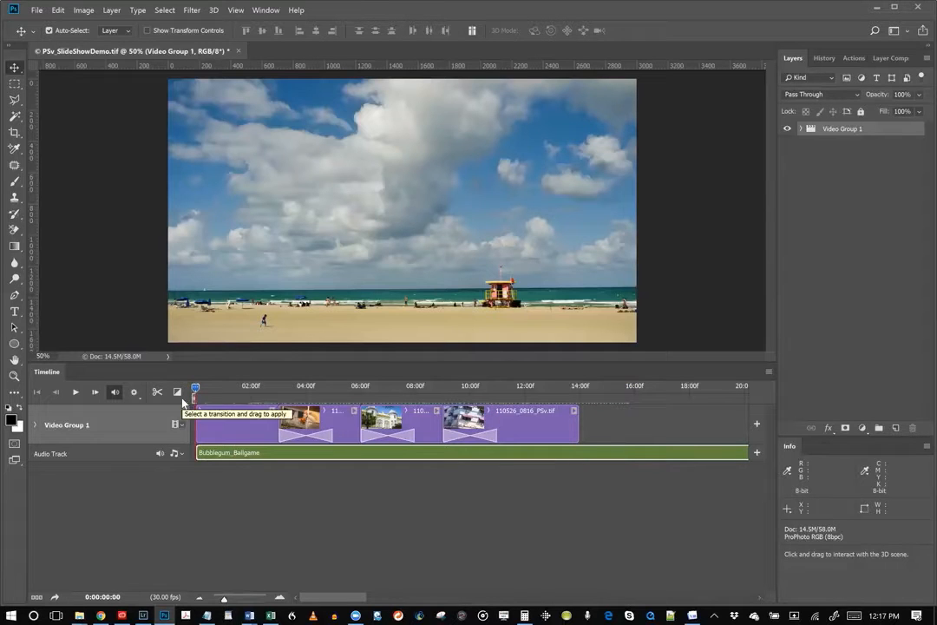
{"action": "key", "text": "space"}
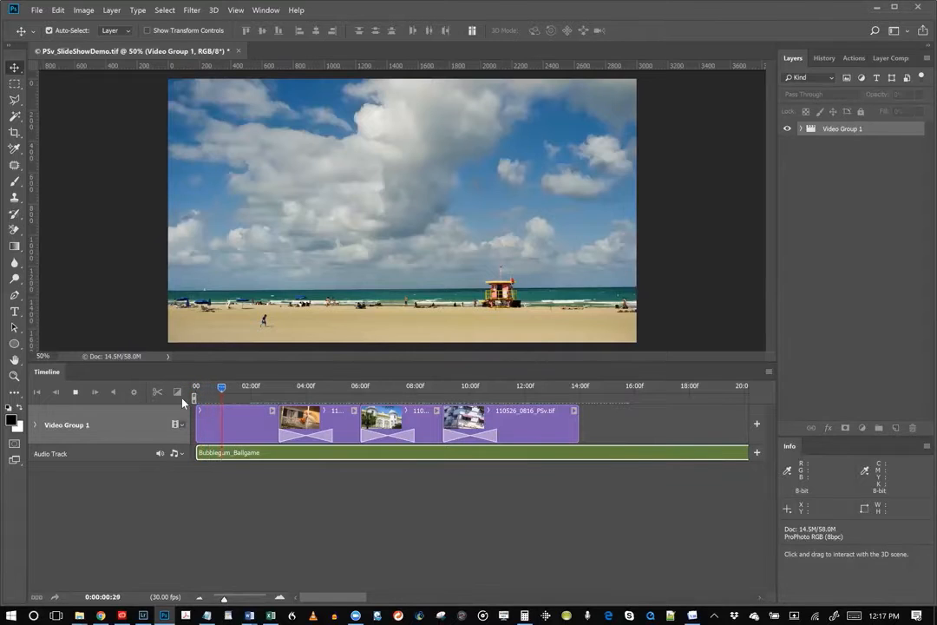
{"action": "key", "text": "space"}
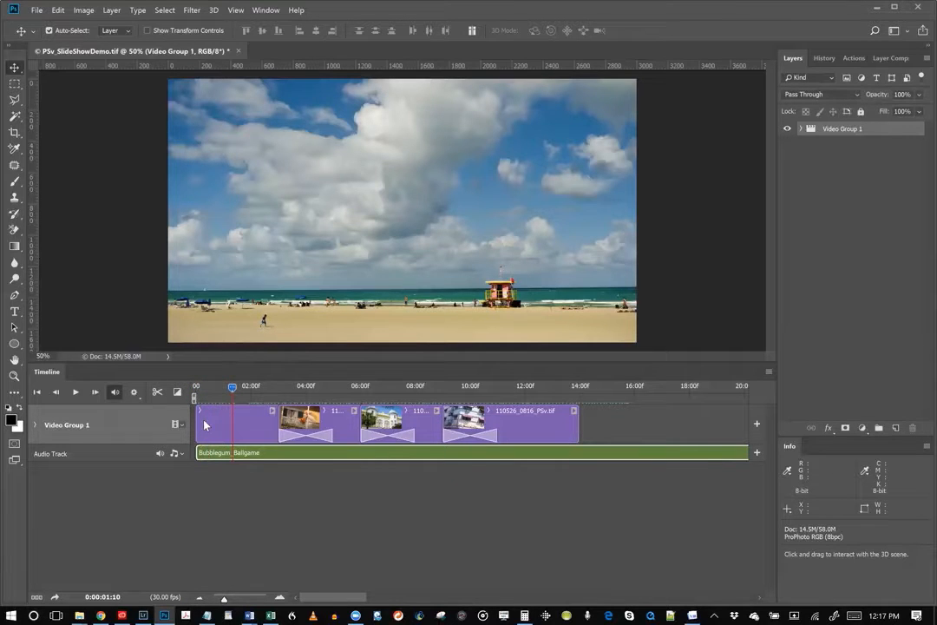
Apply a 2-second Fade to the start of the first photo clip and preview the opening.
{"action": "left_click", "coordinate": [177, 392]}
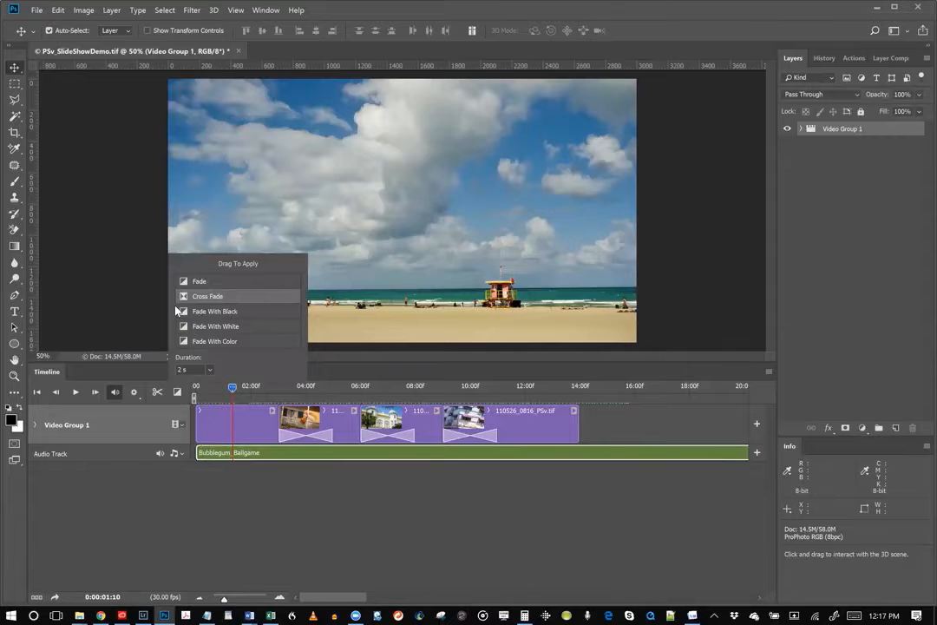
{"action": "left_click_drag", "start_coordinate": [217, 405], "coordinate": [215, 425]}
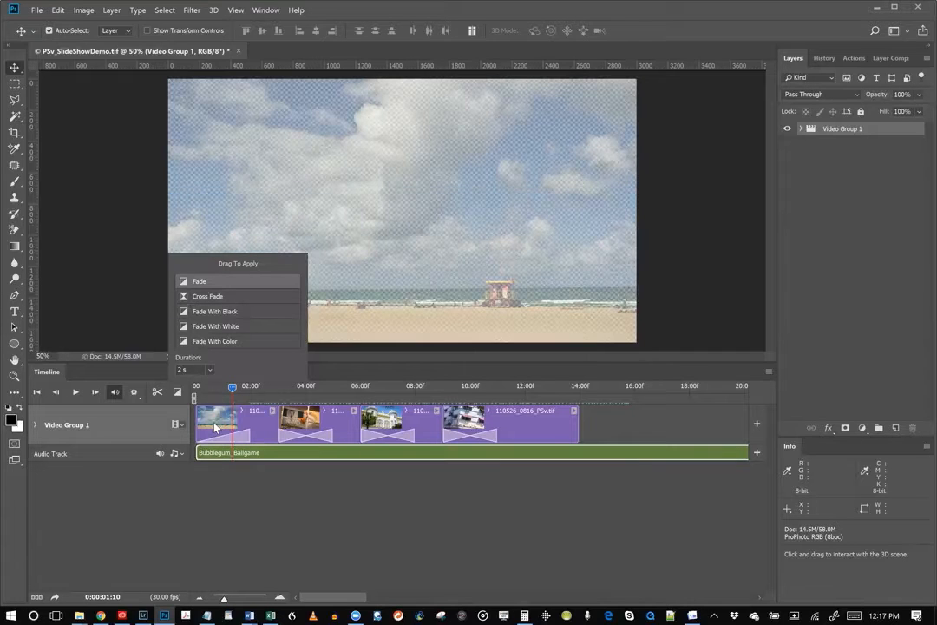
{"action": "left_click", "coordinate": [190, 383]}
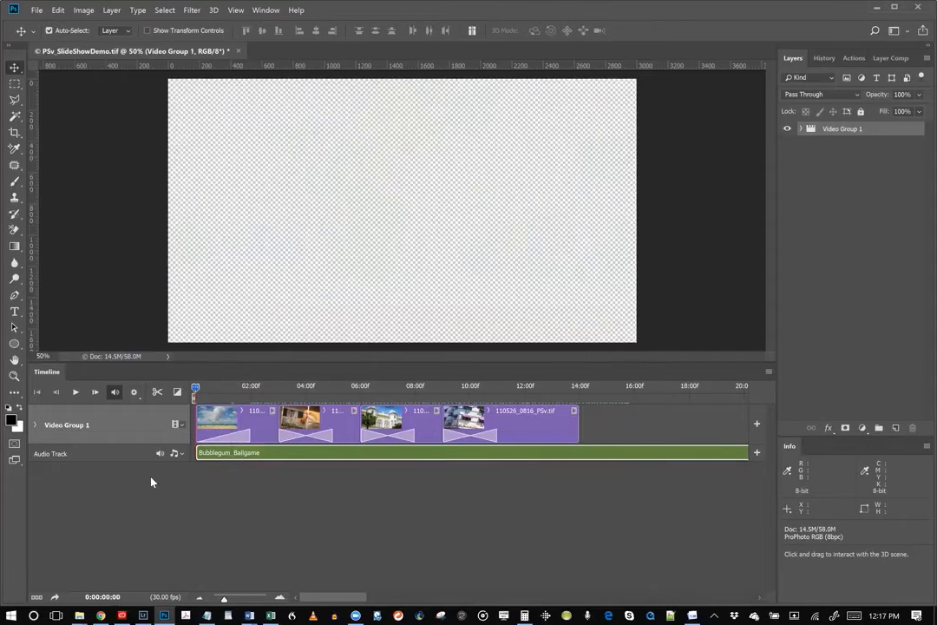
{"action": "key", "text": "space"}
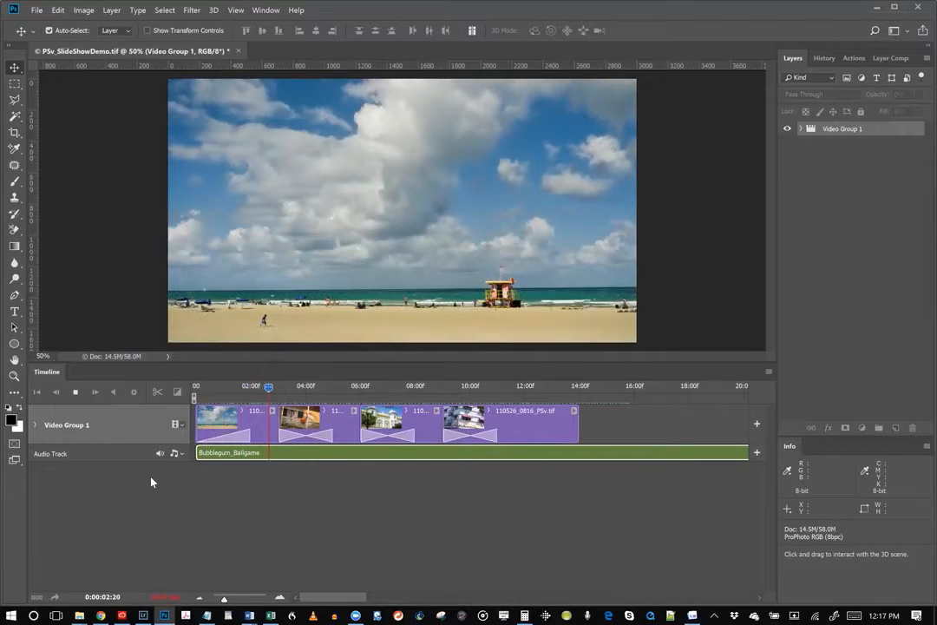
{"action": "key", "text": "space"}
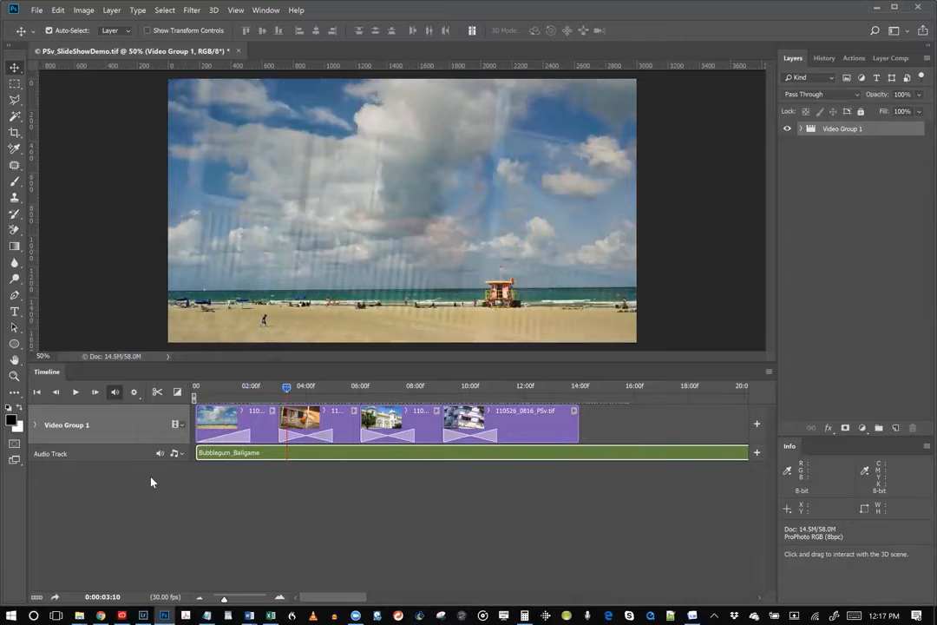
{"action": "left_click_drag", "start_coordinate": [287, 387], "coordinate": [194, 388]}
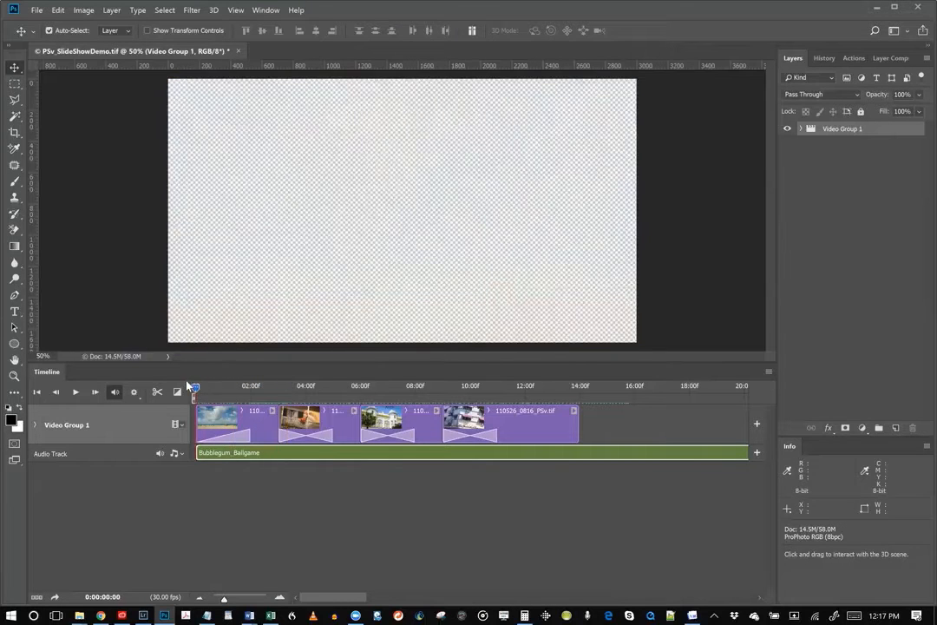
Replace the opening transition on the first clip with a 2-second Fade With Black and play the whole slideshow.
{"action": "left_click", "coordinate": [176, 392]}
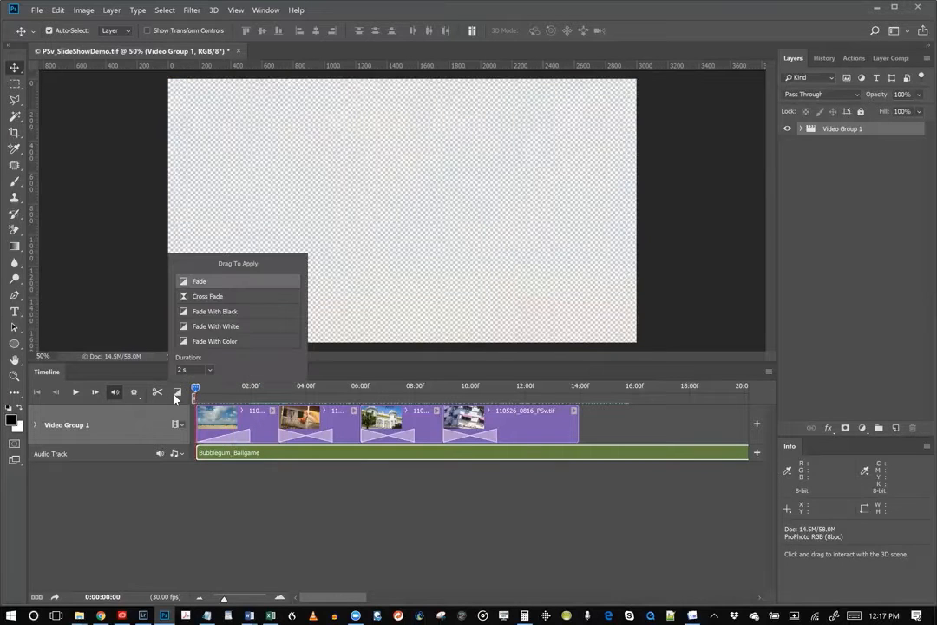
{"action": "left_click_drag", "start_coordinate": [200, 317], "coordinate": [221, 438]}
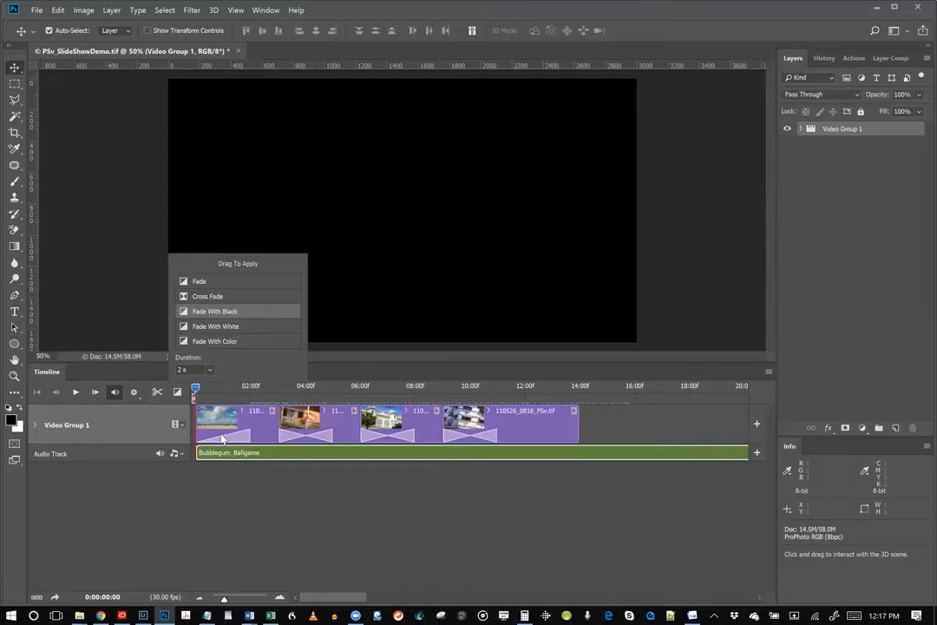
{"action": "left_click", "coordinate": [351, 370]}
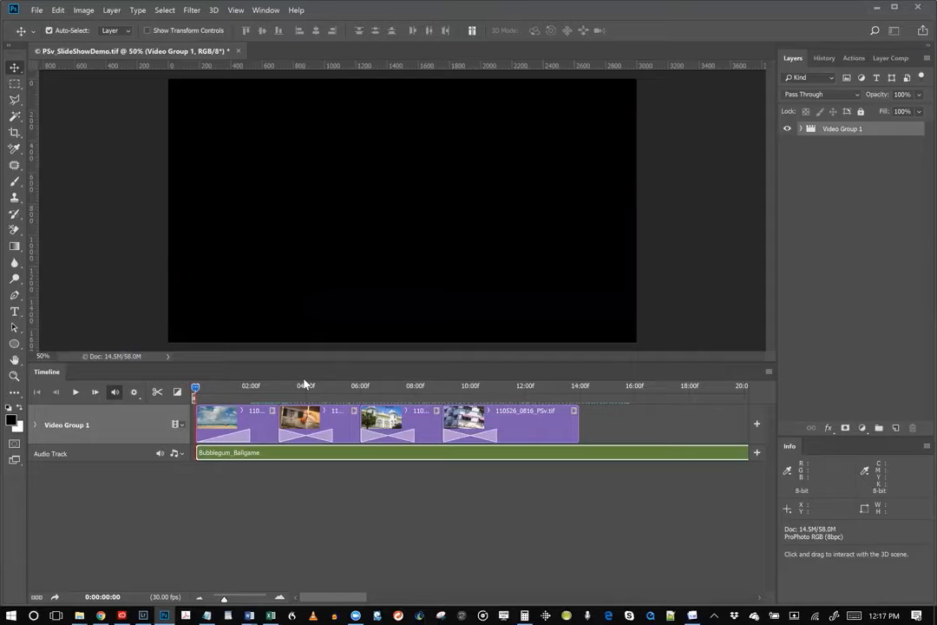
{"action": "left_click", "coordinate": [75, 393]}
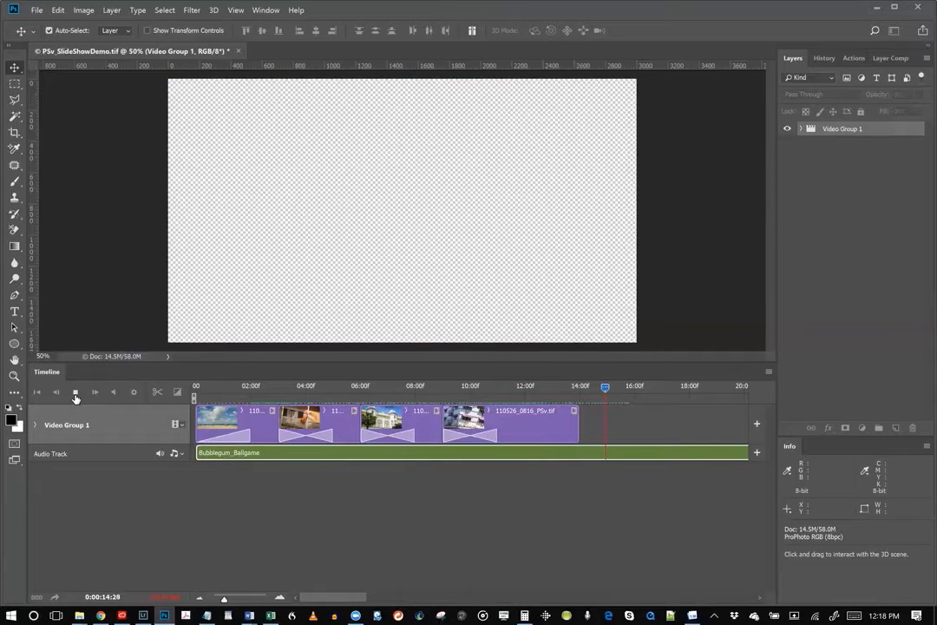
{"action": "left_click", "coordinate": [75, 392]}
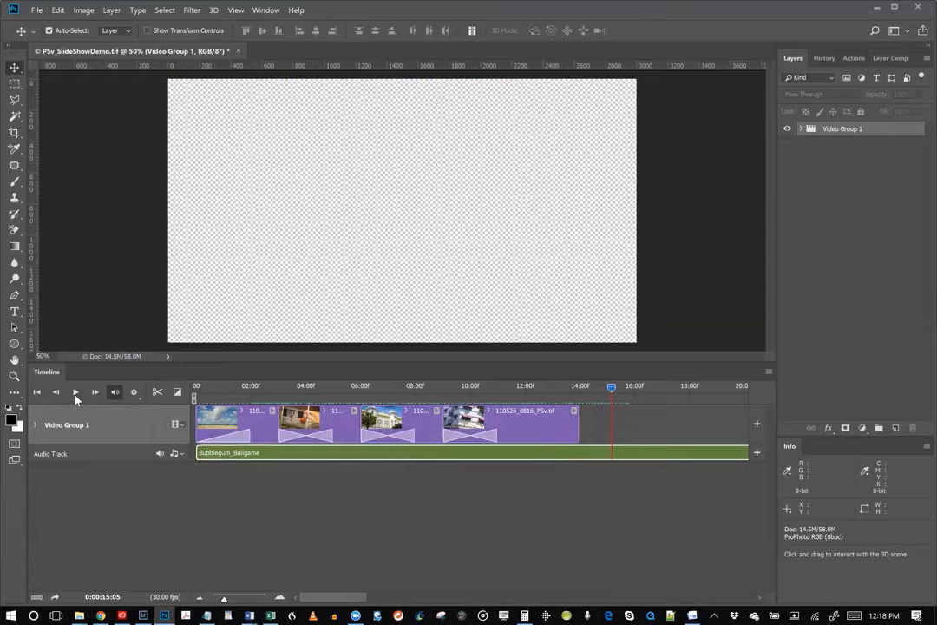
Apply a 2-second Fade With Black to the end of the last photo clip and preview the ending.
{"action": "left_click", "coordinate": [177, 393]}
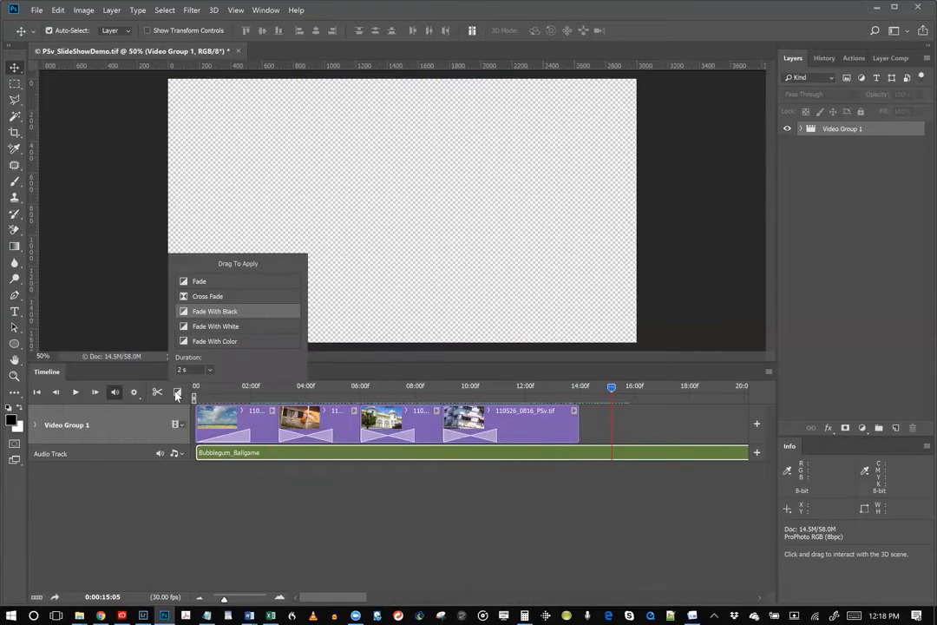
{"action": "left_click_drag", "start_coordinate": [253, 312], "coordinate": [575, 433]}
{"action": "left_click_drag", "start_coordinate": [581, 386], "coordinate": [427, 394]}
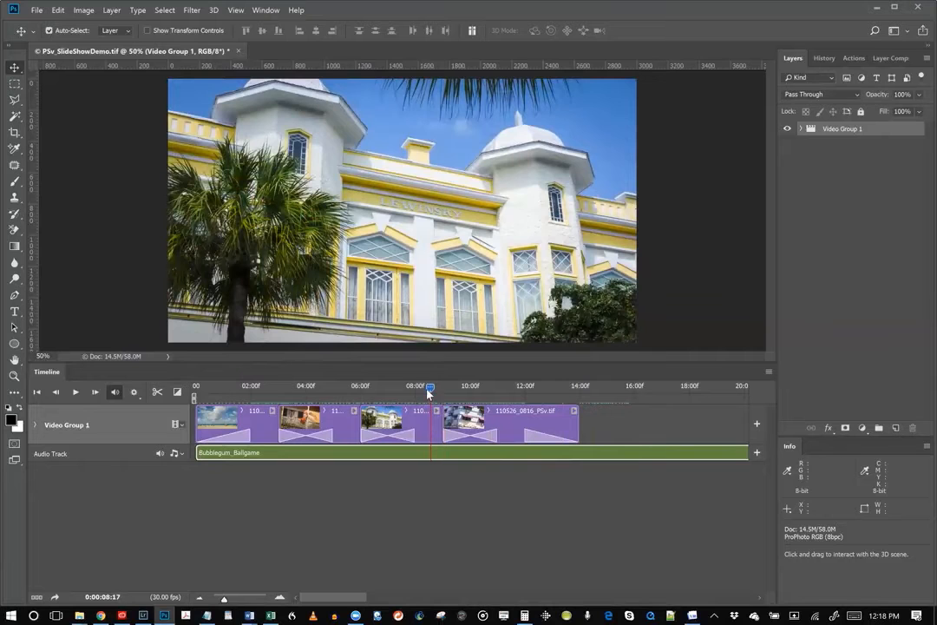
{"action": "key", "text": "space"}
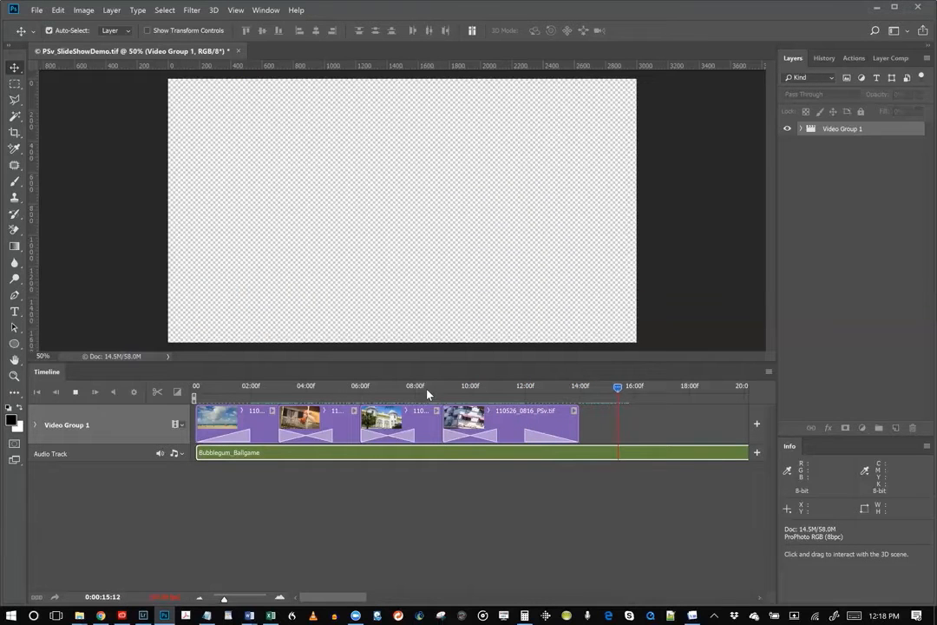
{"action": "key", "text": "space"}
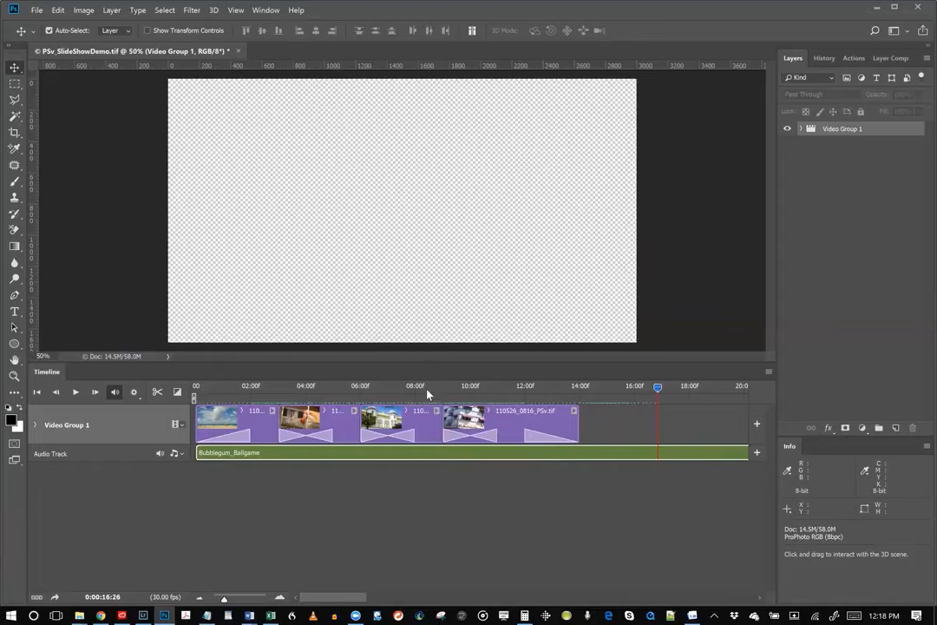
Select individual photo clips and the audio clip in turn to examine how they correspond to the layers.
{"action": "left_click", "coordinate": [551, 423]}
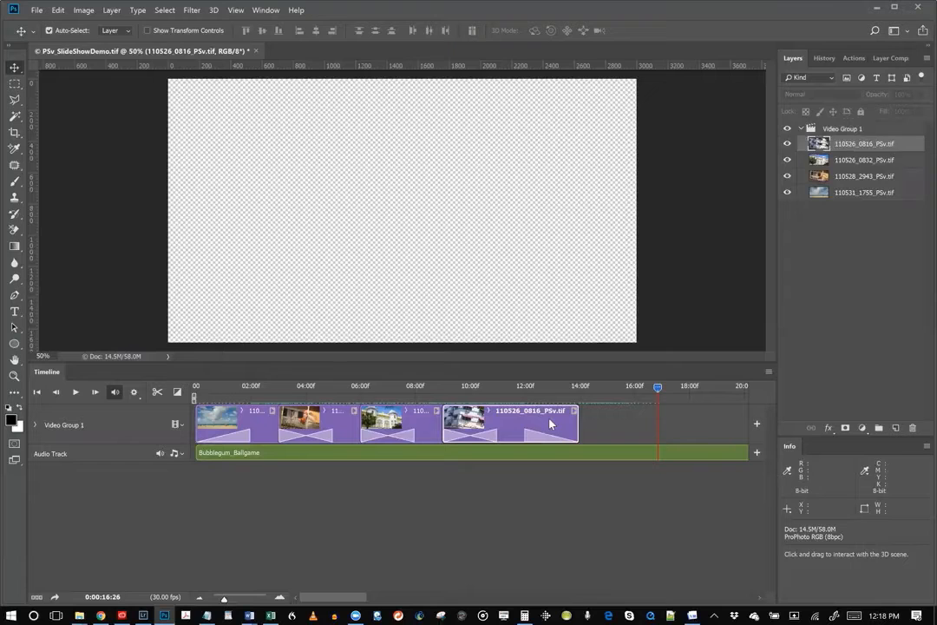
{"action": "left_click", "coordinate": [395, 425]}
{"action": "left_click", "coordinate": [335, 427]}
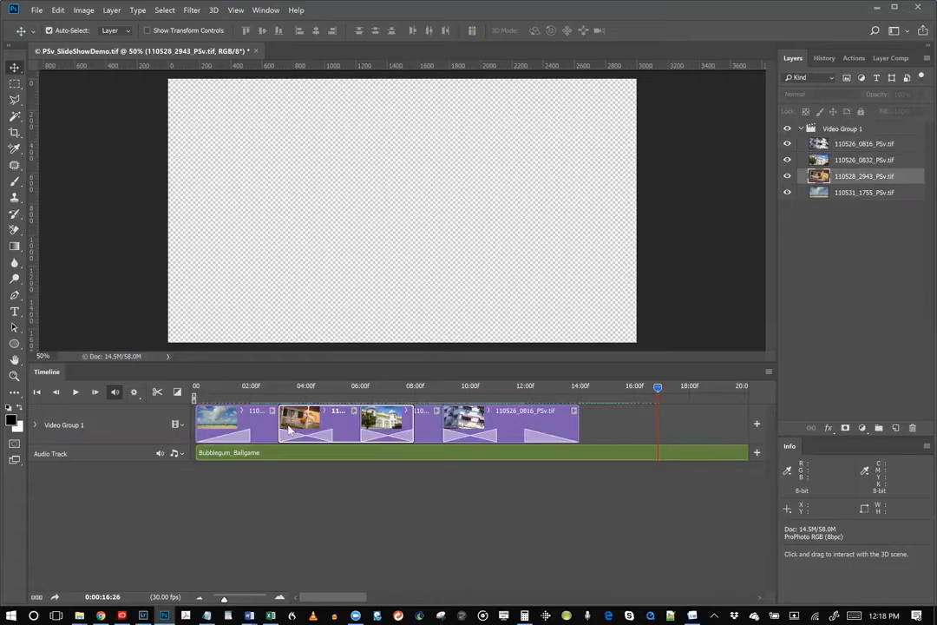
{"action": "left_click", "coordinate": [233, 423]}
{"action": "left_click", "coordinate": [284, 455]}
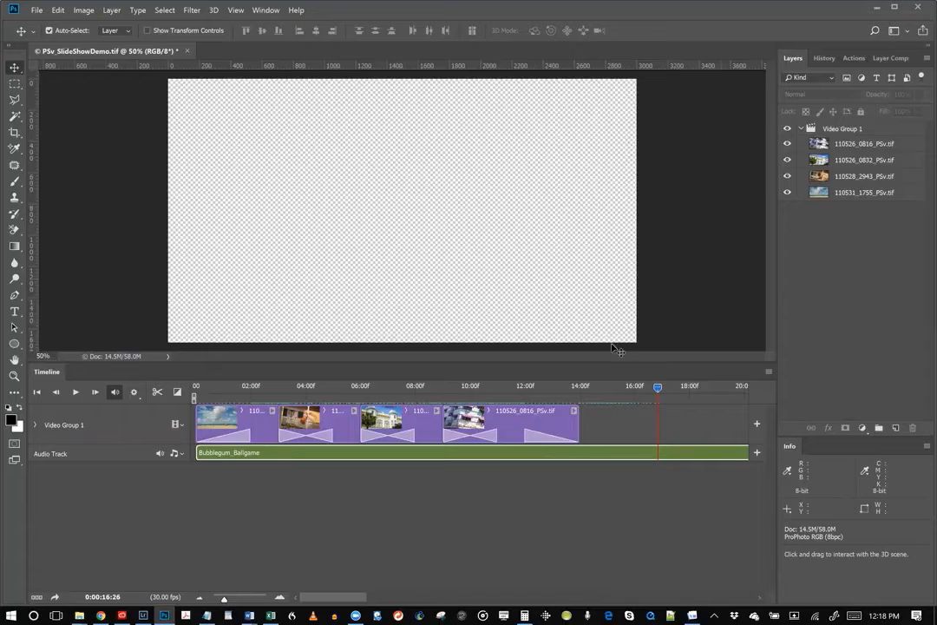
{"action": "left_click", "coordinate": [515, 427]}
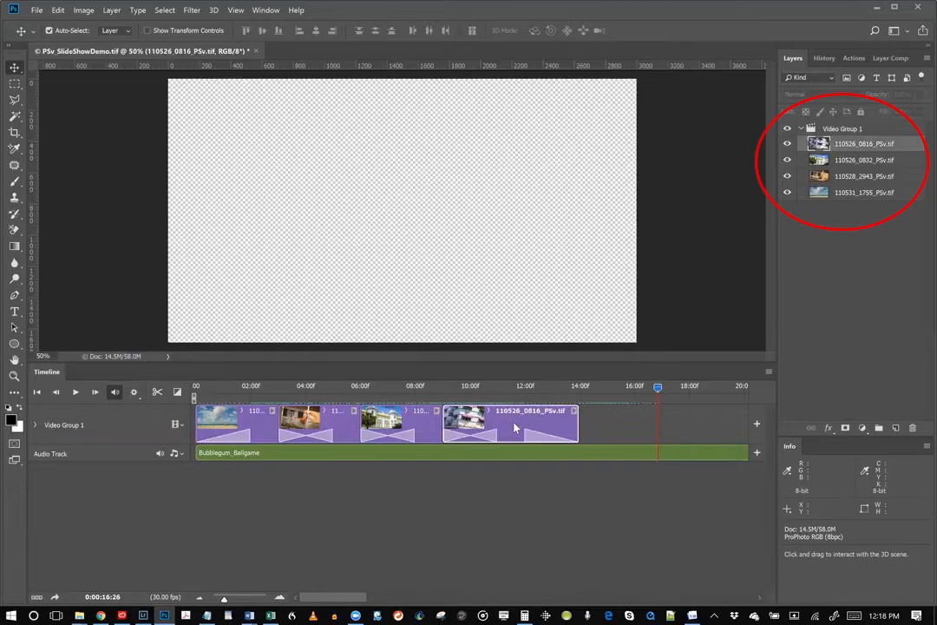
{"action": "left_click", "coordinate": [320, 425]}
{"action": "left_click", "coordinate": [619, 424]}
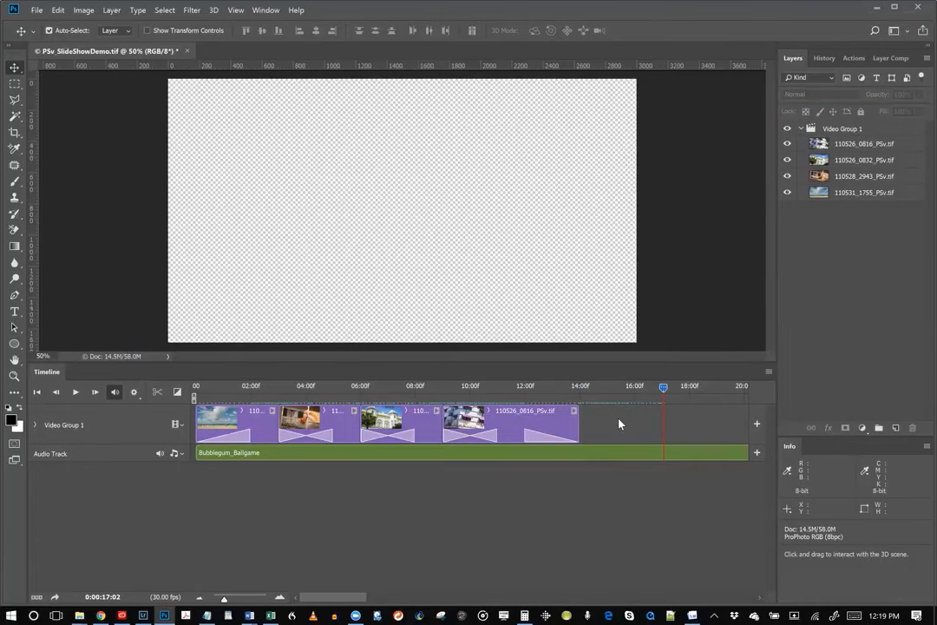
Split the Bubblegum_Ballgame audio clip at the end of the last photo clip and delete the excess music after it.
{"action": "left_click", "coordinate": [480, 453]}
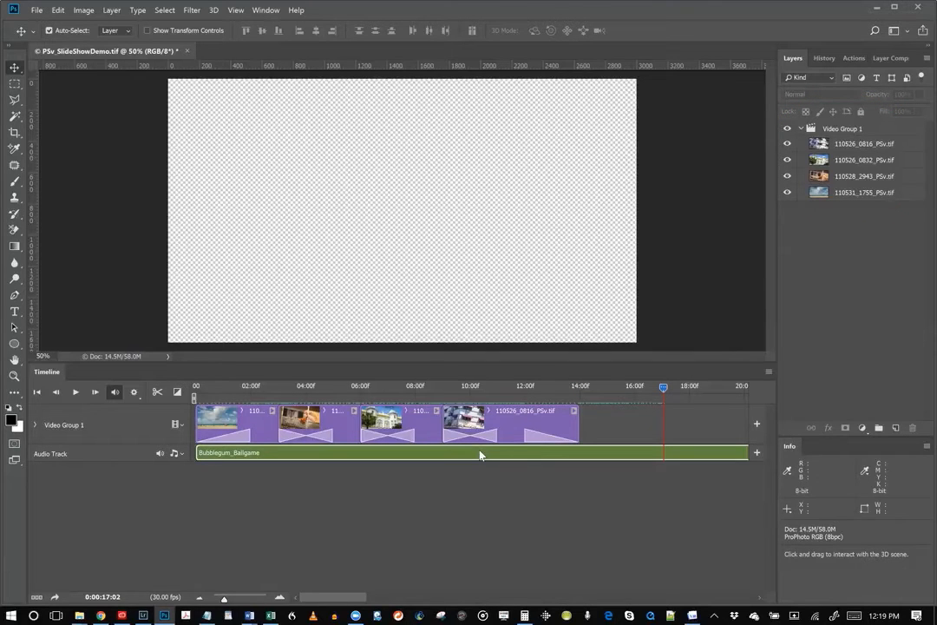
{"action": "left_click_drag", "start_coordinate": [655, 393], "coordinate": [579, 405]}
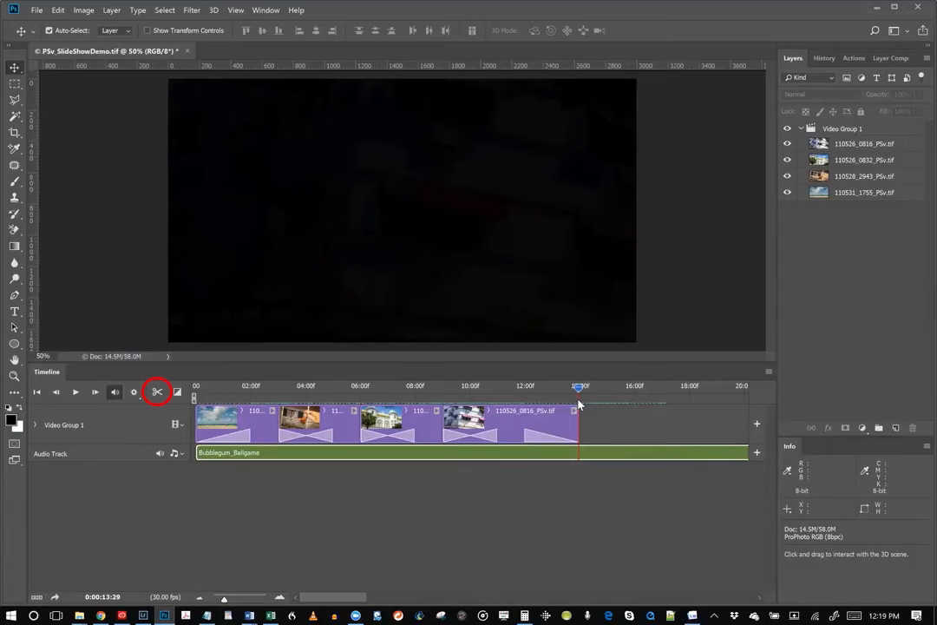
{"action": "left_click", "coordinate": [157, 393]}
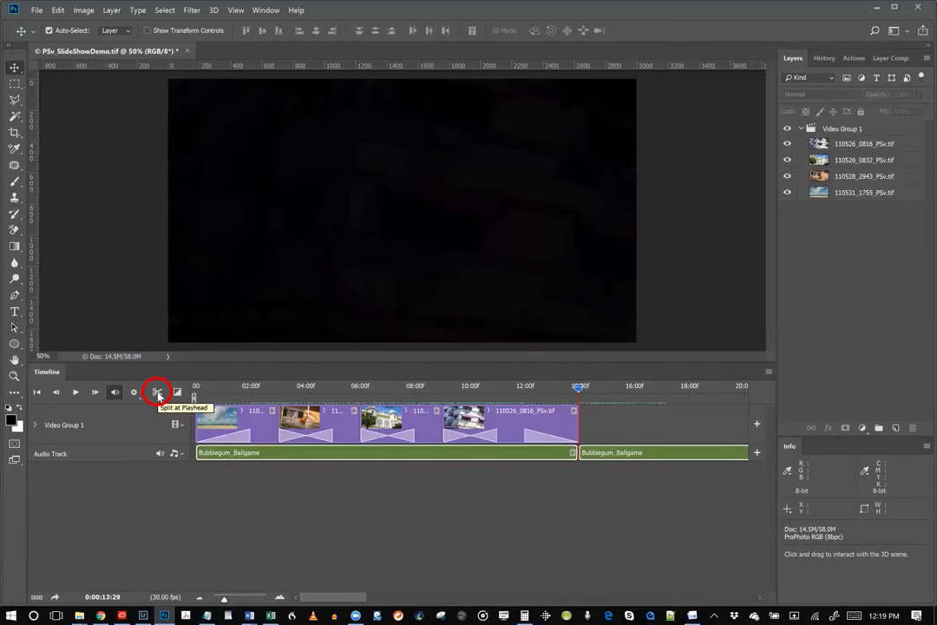
{"action": "left_click", "coordinate": [408, 458]}
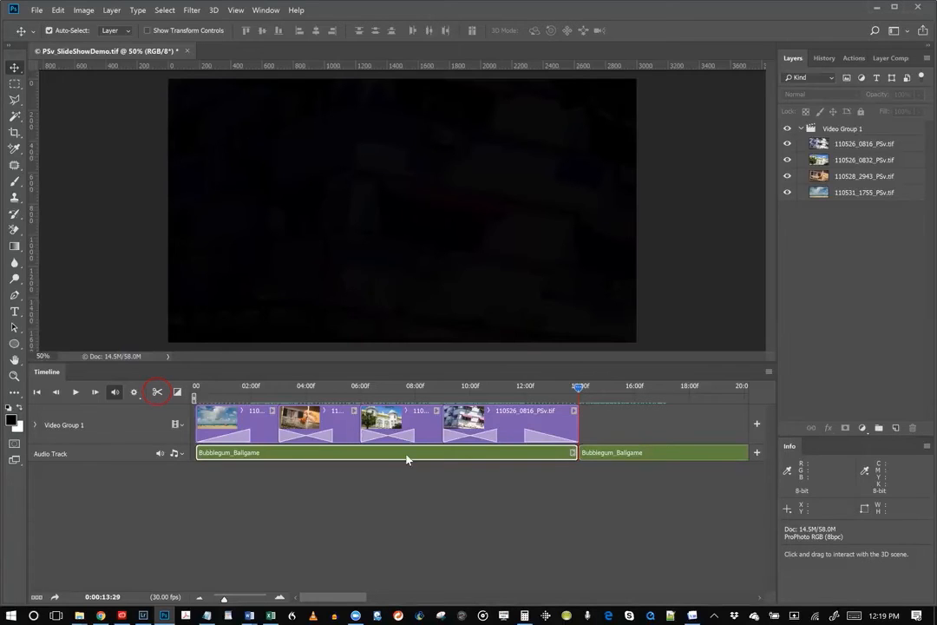
{"action": "left_click", "coordinate": [613, 456]}
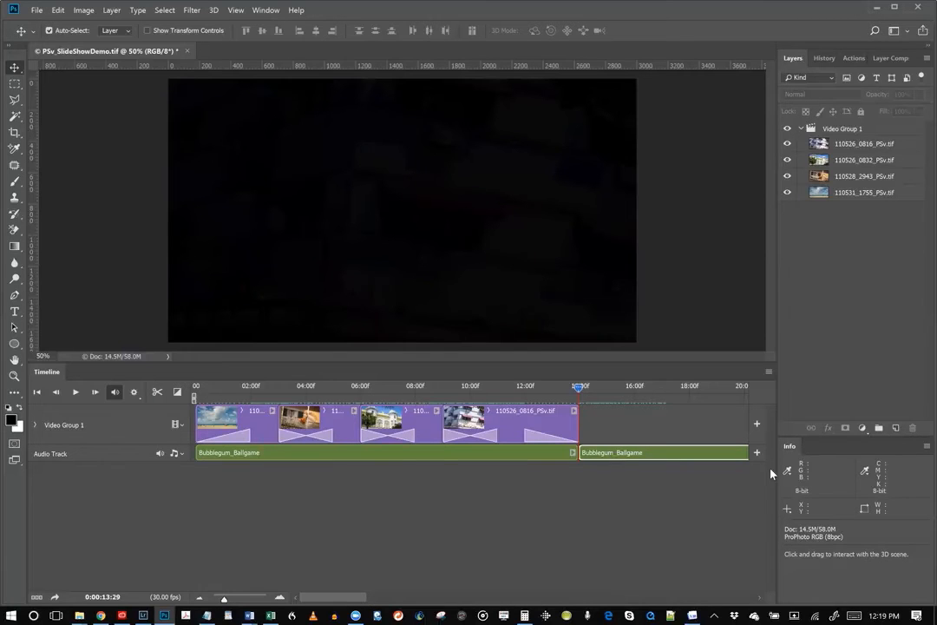
{"action": "key", "text": "Delete"}
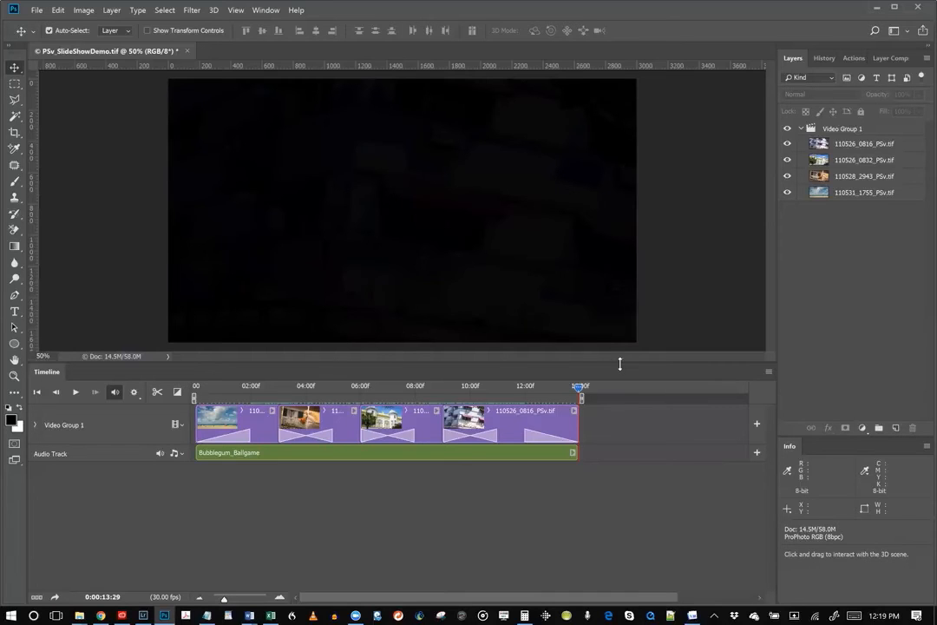
Set the trimmed music clip's volume to 100% and its fade-out to 4 seconds.
{"action": "left_click", "coordinate": [573, 454]}
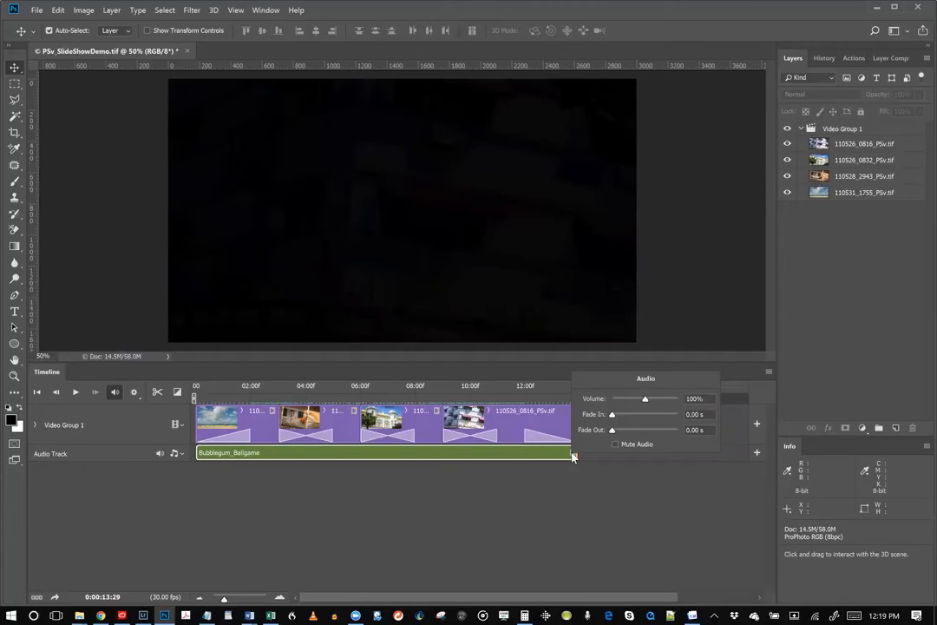
{"action": "mouse_move", "coordinate": [645, 399]}
{"action": "left_mouse_down"}
{"action": "mouse_move", "coordinate": [634, 400]}
{"action": "mouse_move", "coordinate": [649, 401]}
{"action": "left_mouse_up"}
{"action": "type", "text": "100"}
{"action": "left_click_drag", "start_coordinate": [612, 430], "coordinate": [634, 439]}
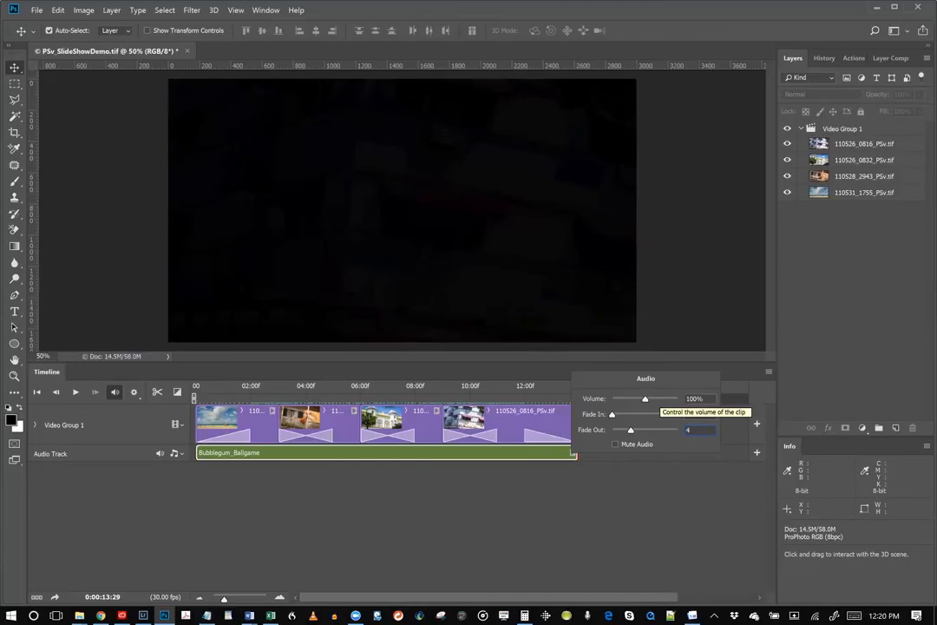
{"action": "key", "text": "Return"}
Play the slideshow's ending from about the 10-second mark to check the music fade, and save the document.
{"action": "left_click_drag", "start_coordinate": [578, 388], "coordinate": [463, 395]}
{"action": "key", "text": "space"}
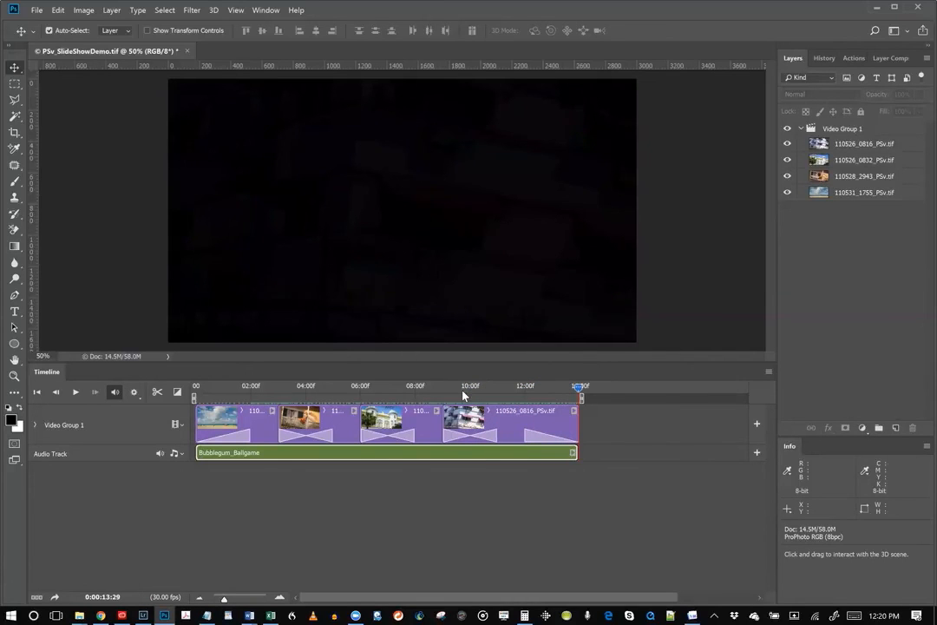
{"action": "left_click", "coordinate": [37, 12]}
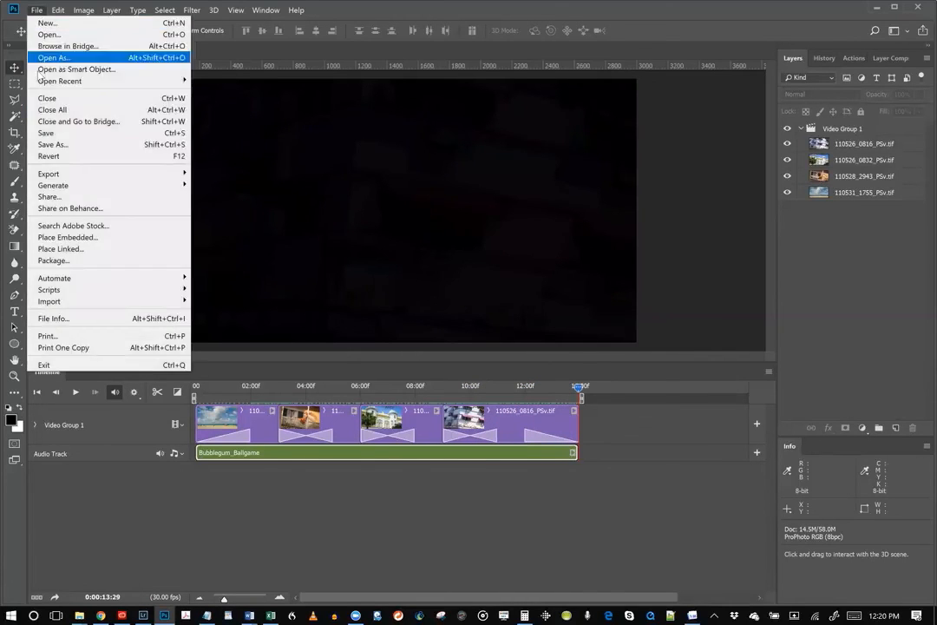
{"action": "left_click", "coordinate": [49, 136]}
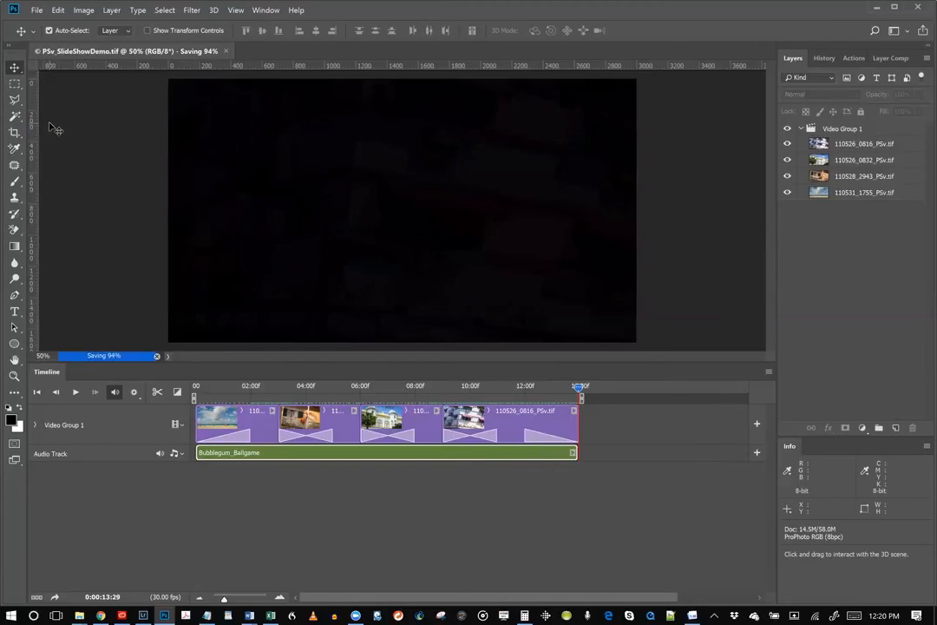